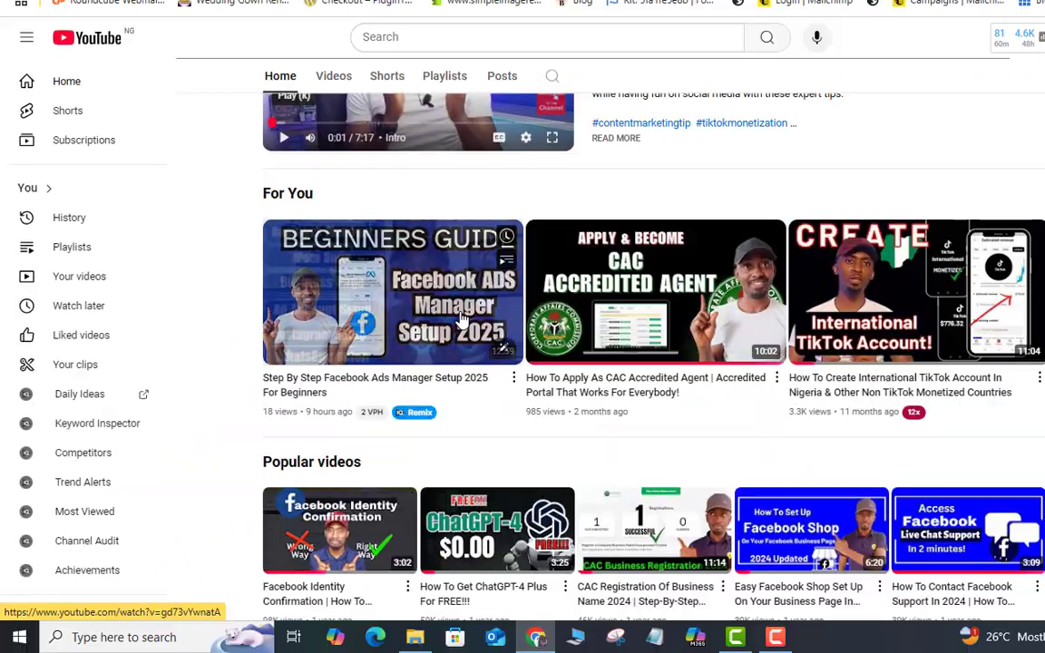
Step: Play the Step By Step Facebook Ads Manager Setup 2025 tutorial and glance at its description
click(463, 319)
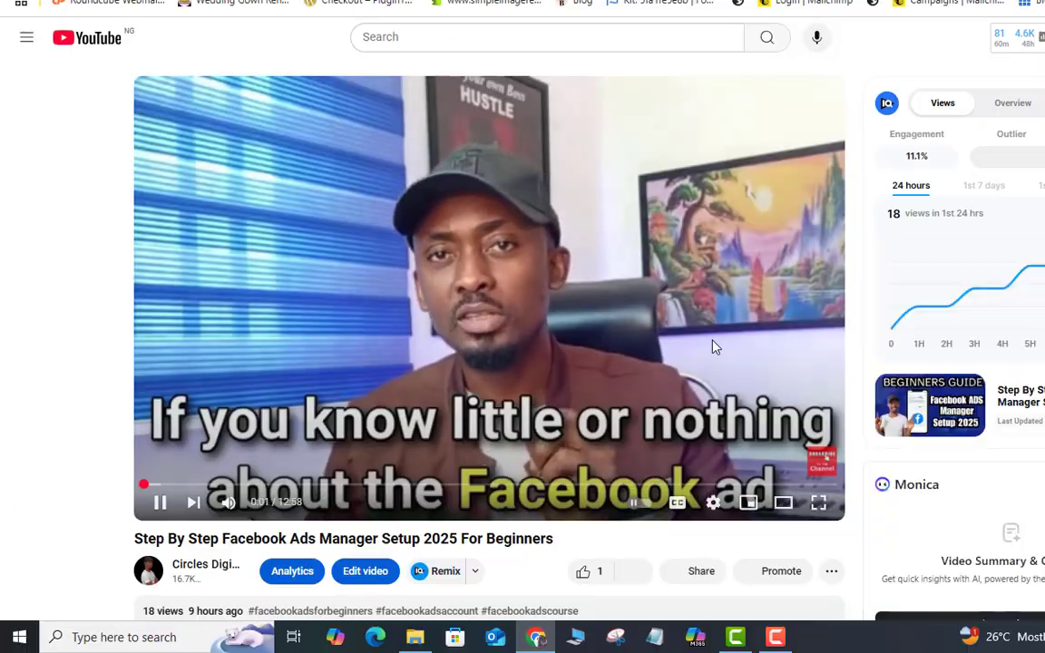
scroll(490, 318, down, 2)
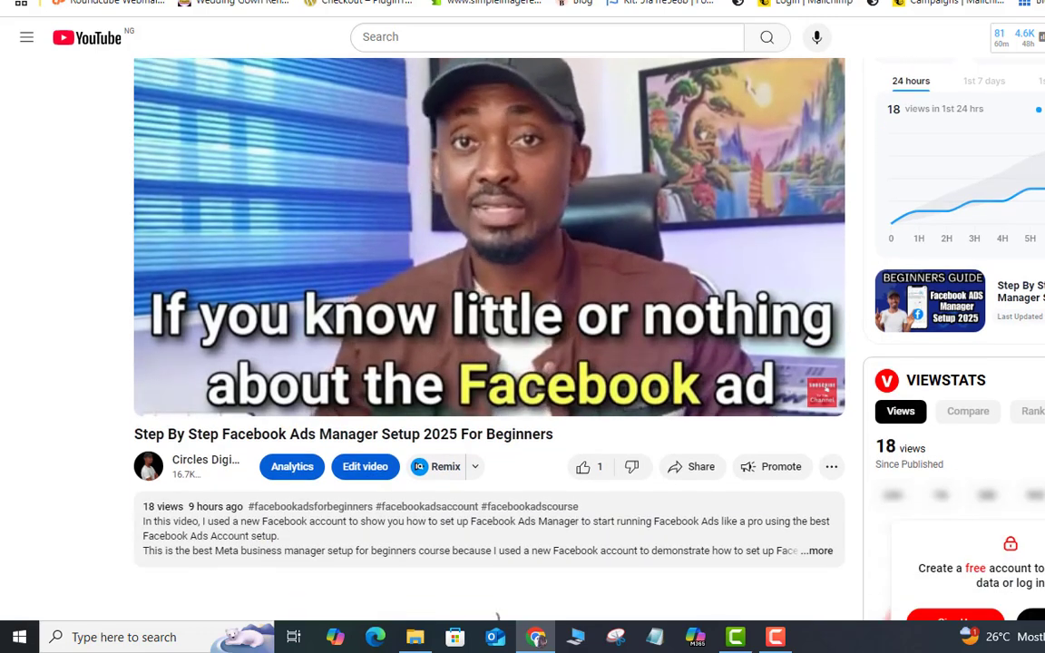
scroll(489, 318, up, 1)
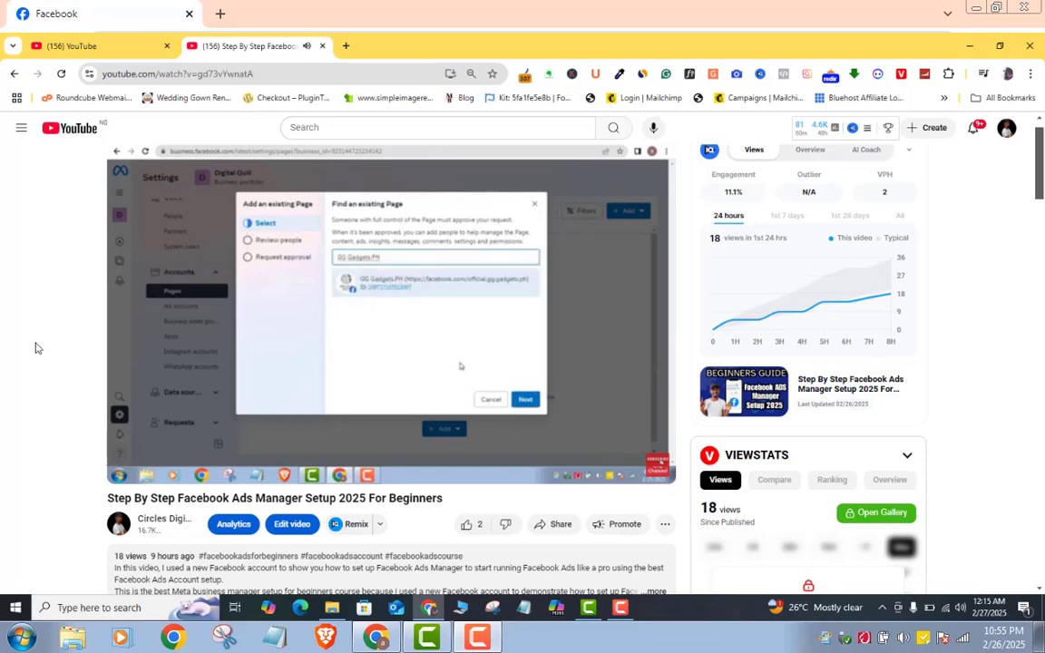
Step: Skip ahead in the Facebook Ads Manager tutorial video
click(426, 455)
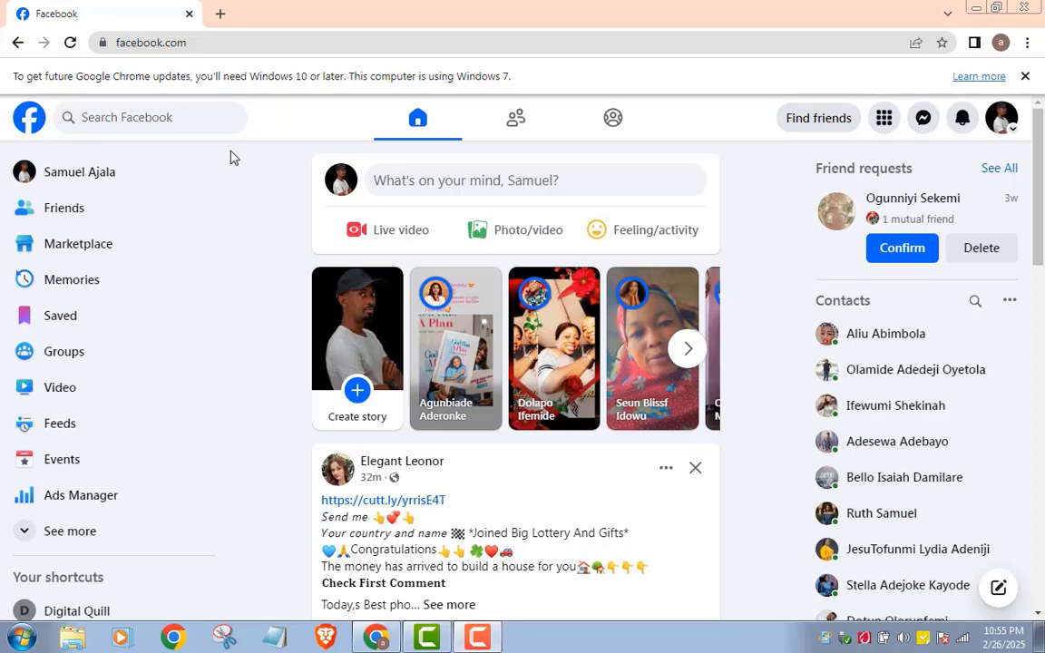
Step: Load business.facebook.com in a new tab and open the Digital Quill portfolio Settings
click(219, 15)
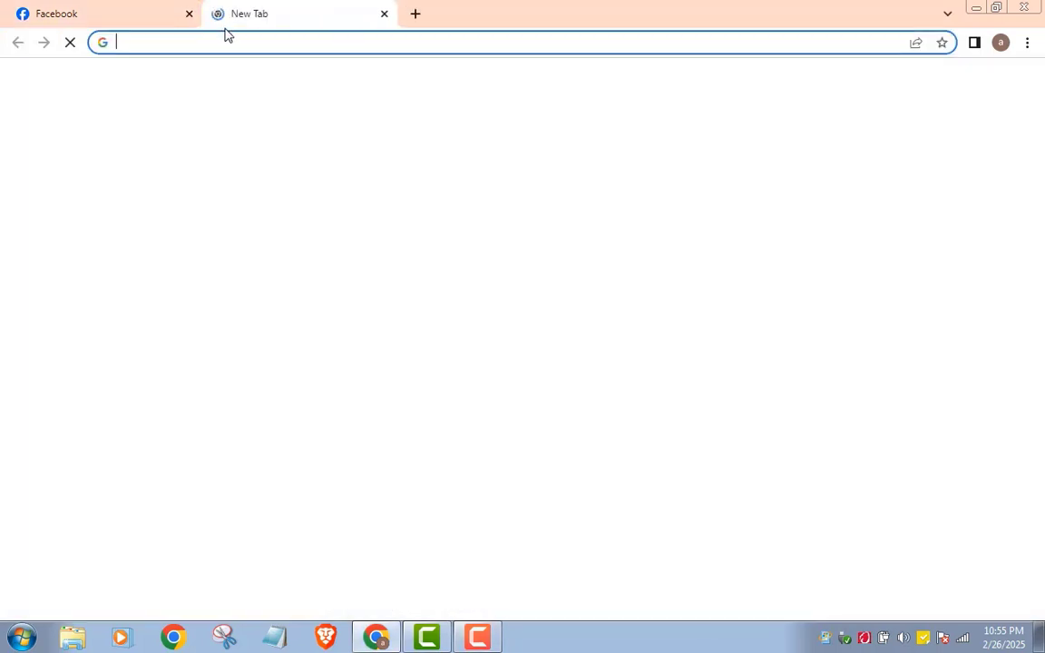
click(224, 40)
text(business.facebook.com)
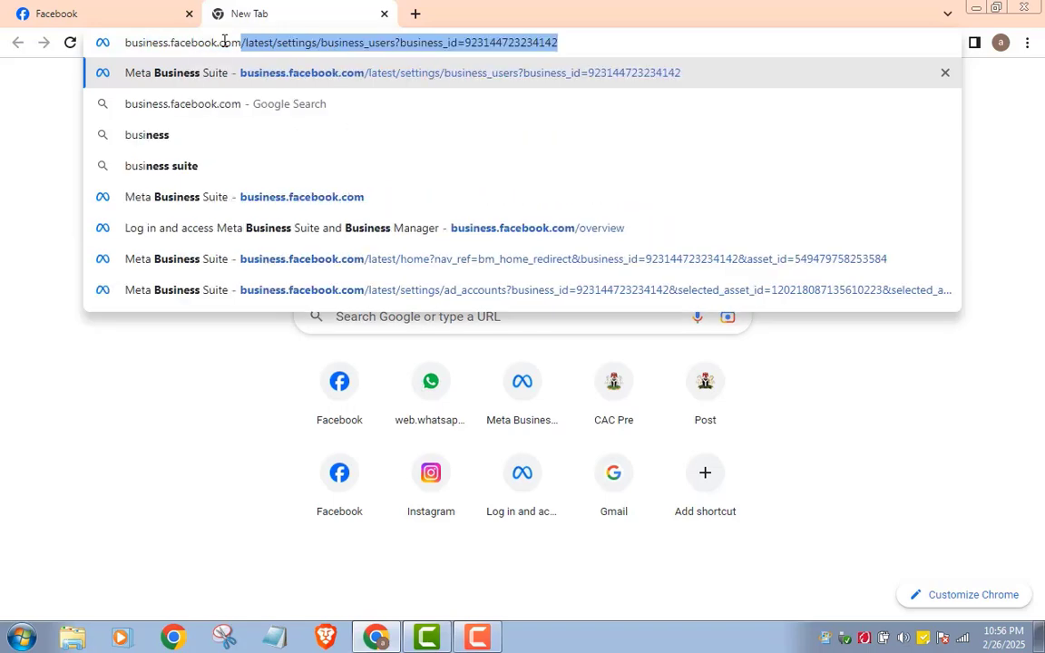
key(BackSpace)
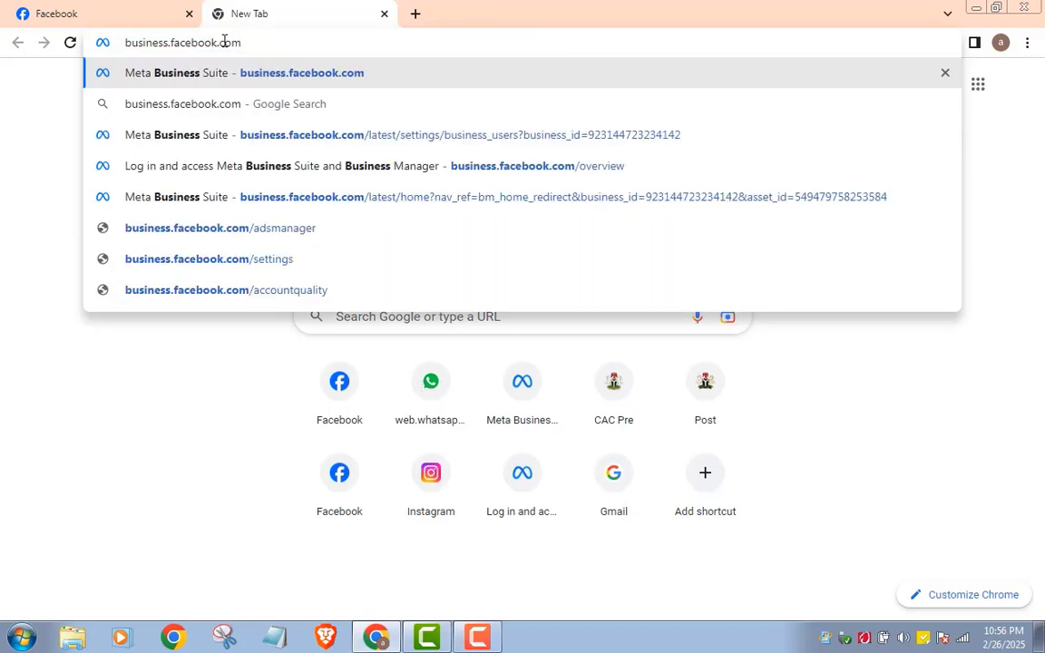
key(Return)
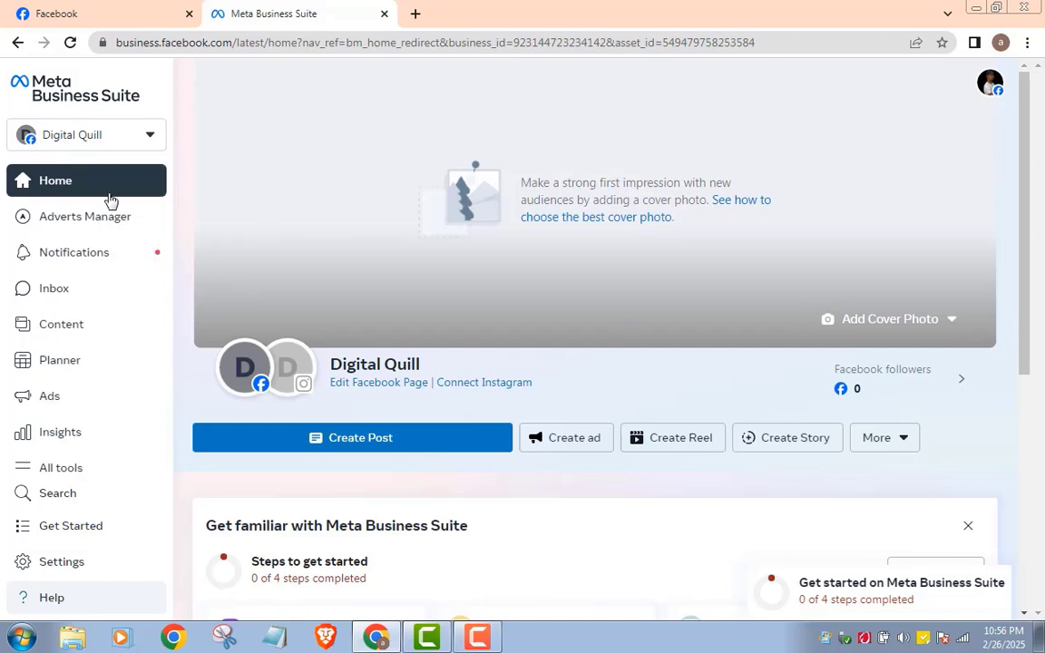
click(62, 564)
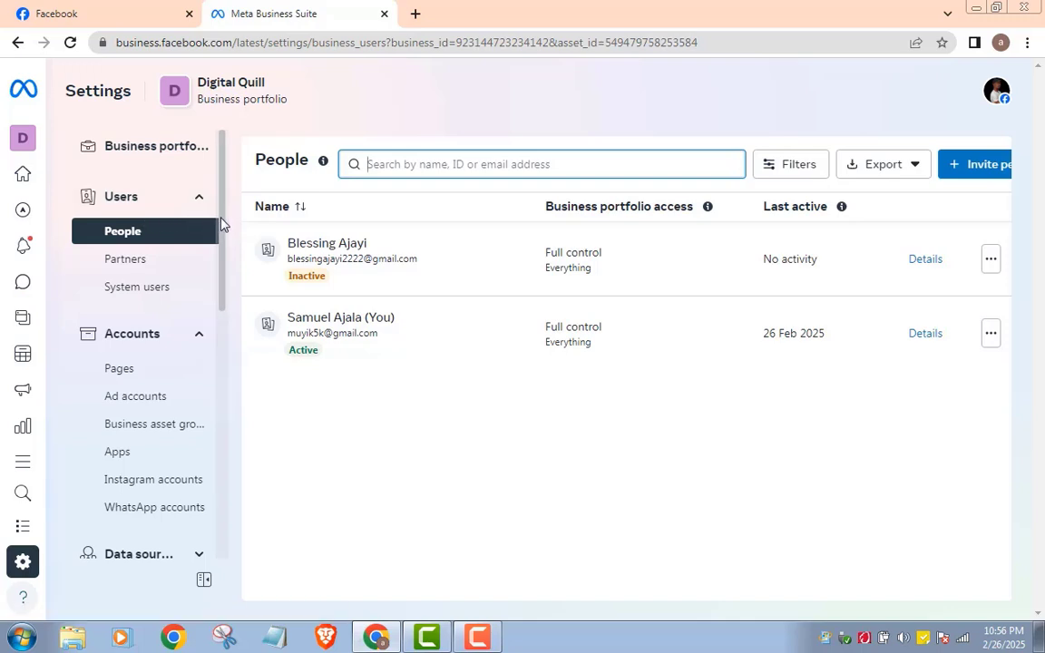
Step: Scroll the settings sidebar to Billing & payments and open it in a new tab
drag(221, 225, 215, 387)
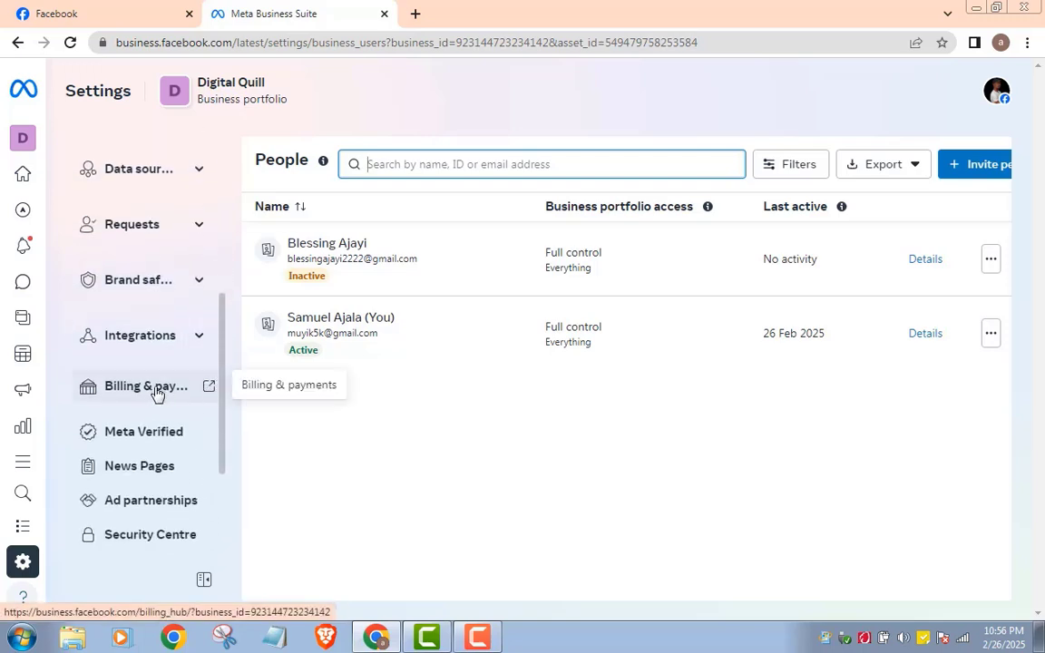
click(203, 396)
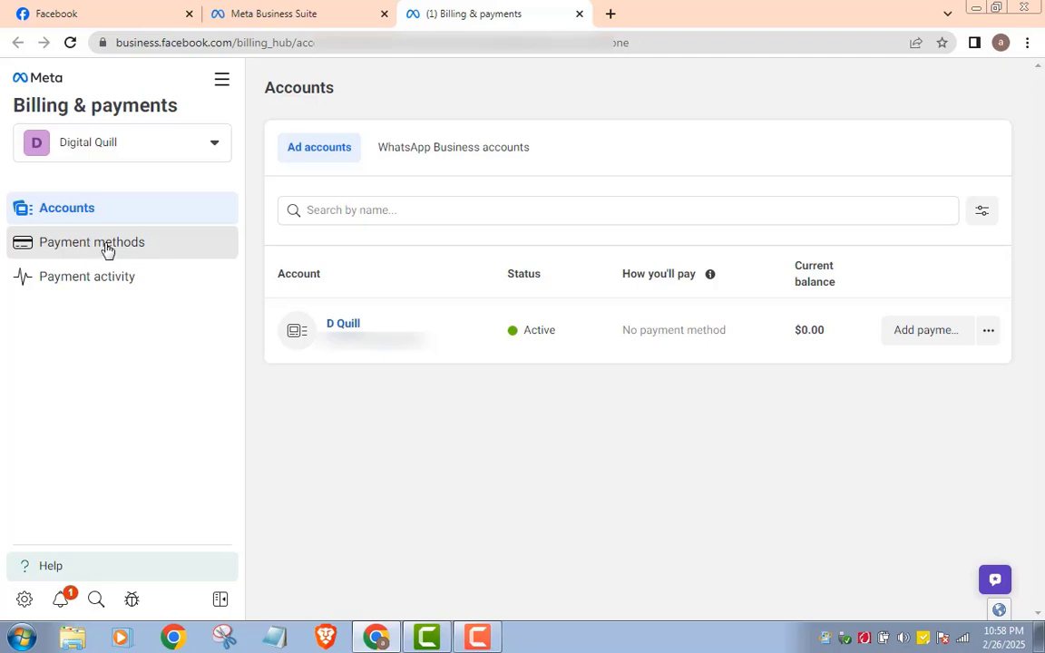
Step: Start adding a payment method to D Quill, keeping US dollars and the Lagos, Africa time zone
click(926, 331)
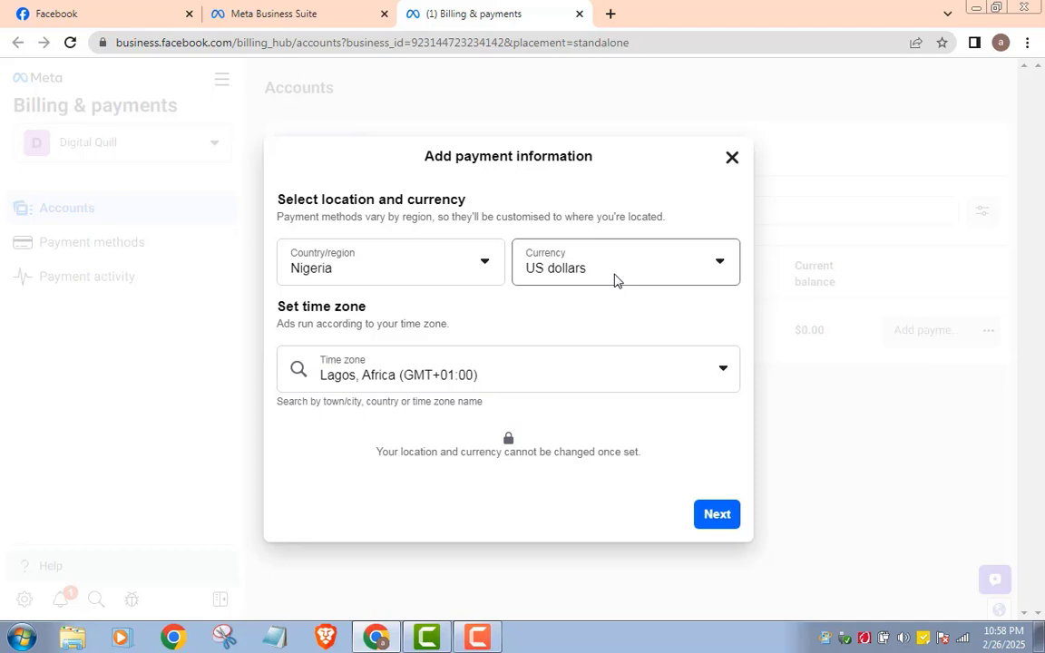
click(721, 266)
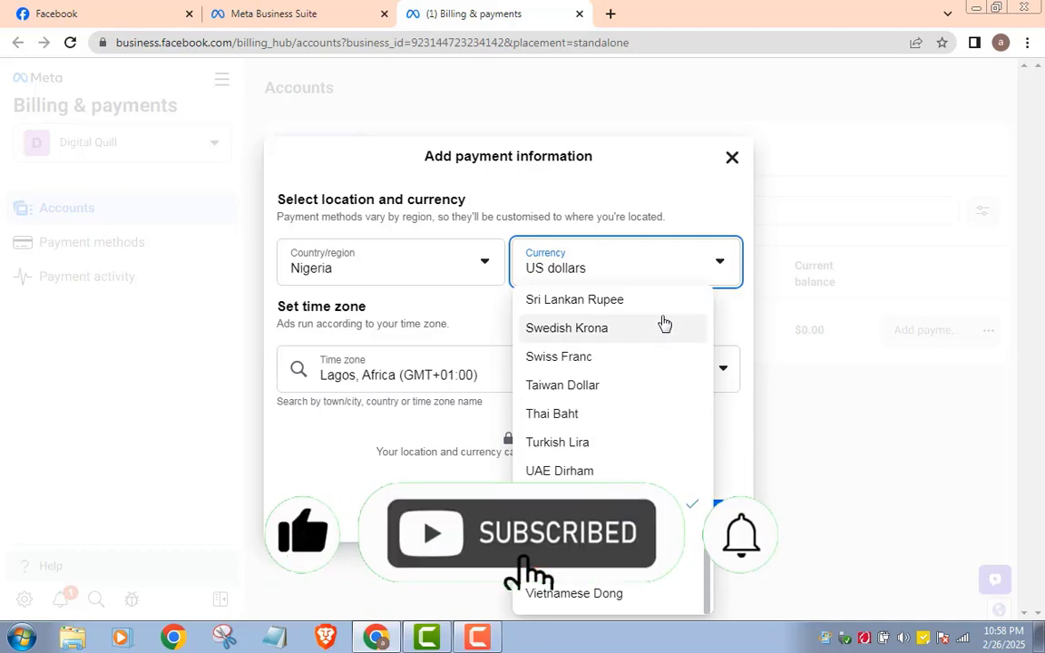
click(799, 302)
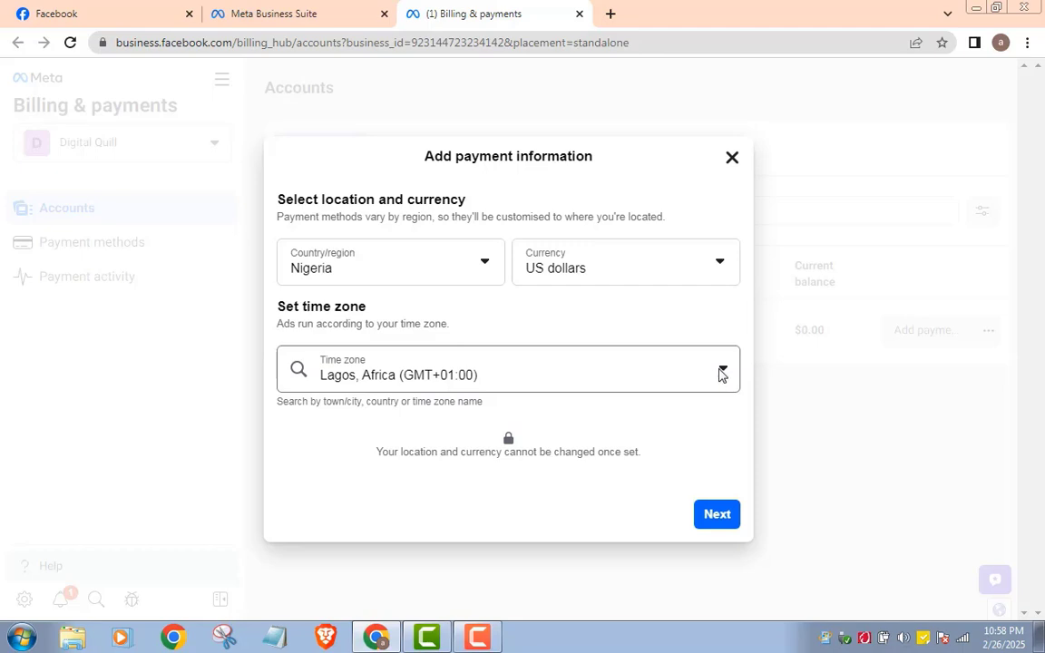
click(426, 383)
click(724, 371)
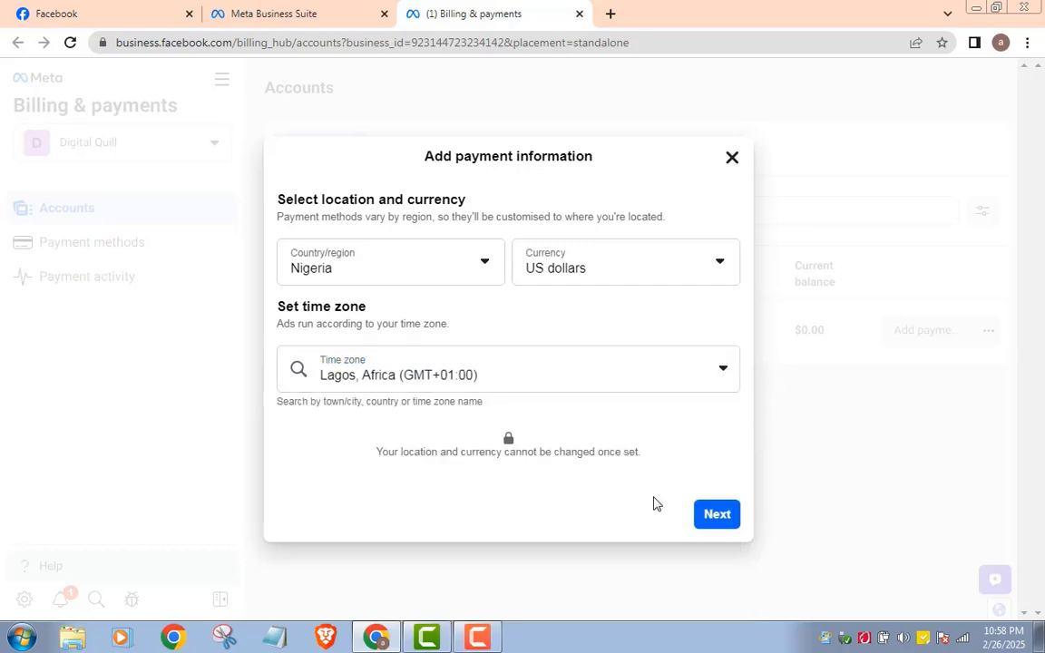
click(716, 519)
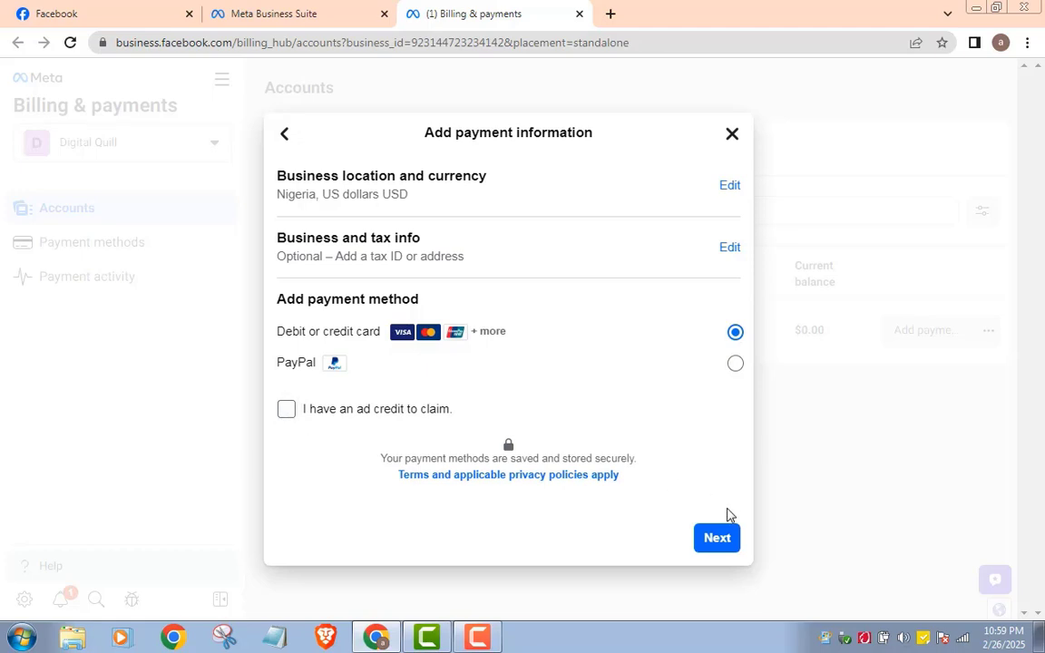
Step: Choose debit or credit card payment and enter the cardholder's name and card number
click(716, 538)
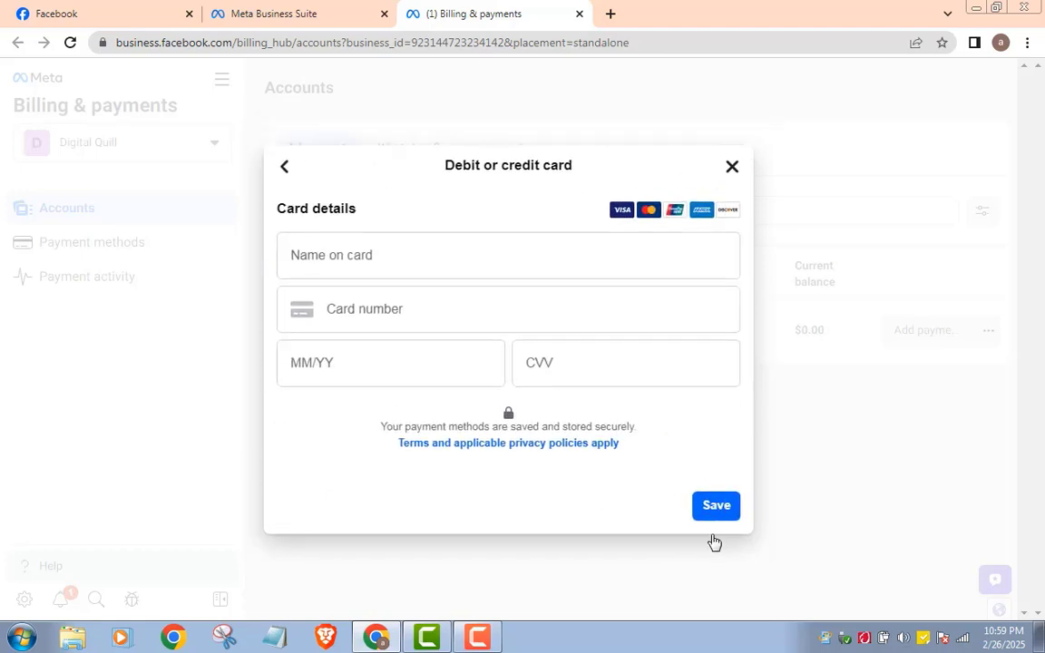
click(474, 262)
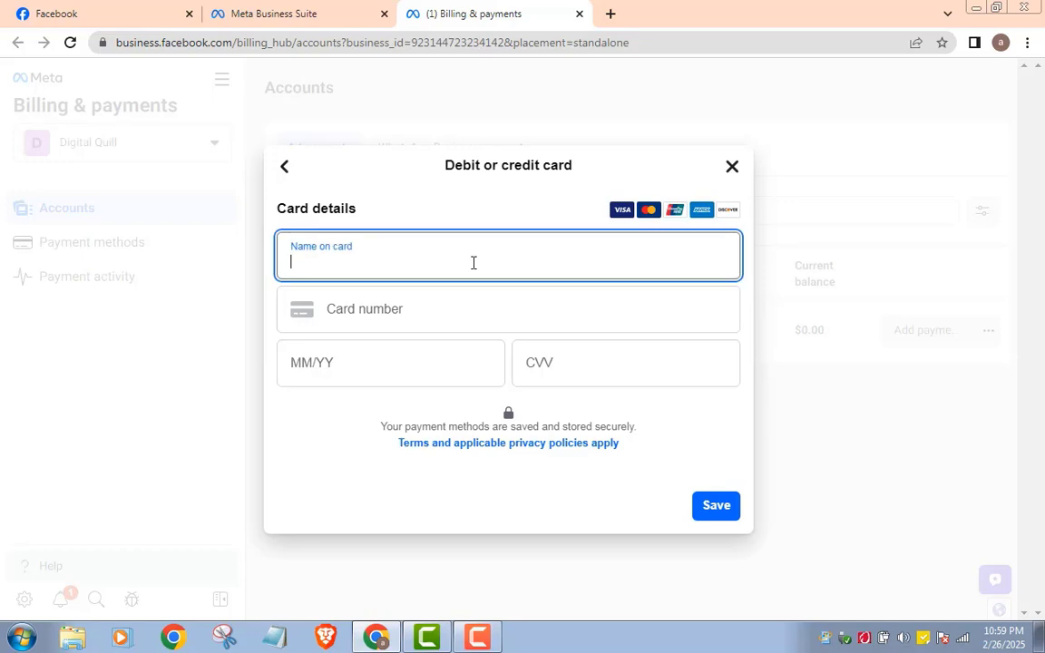
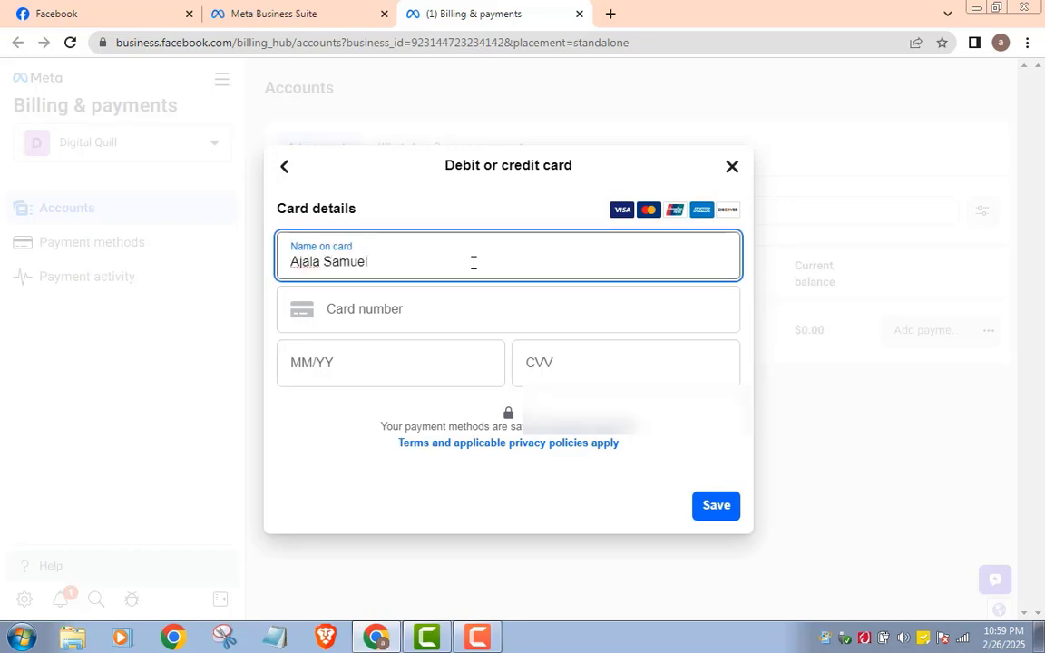
click(429, 312)
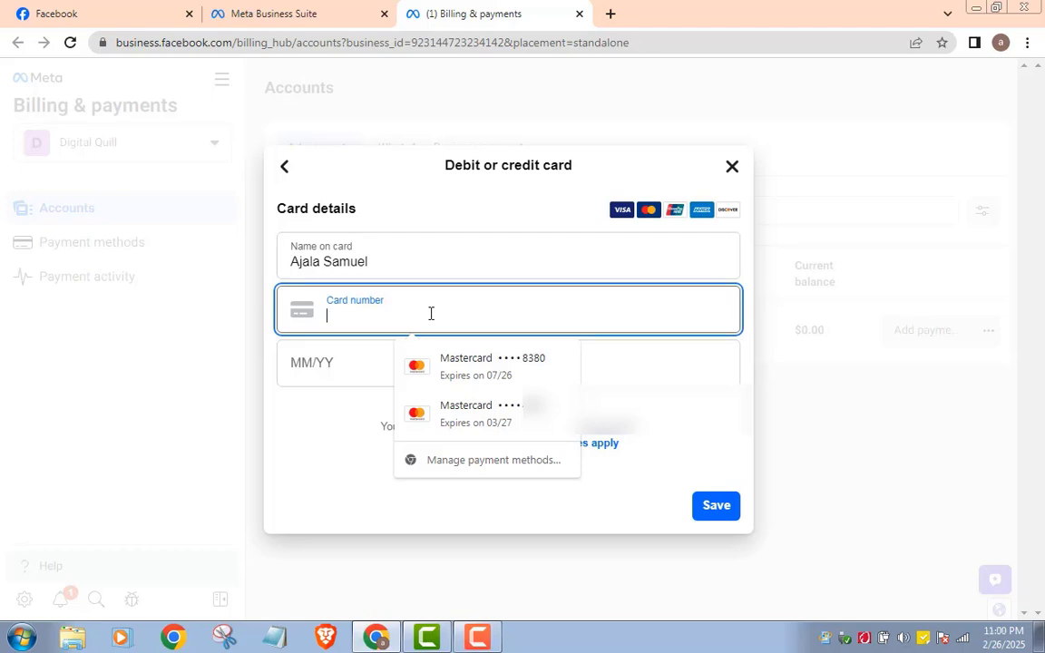
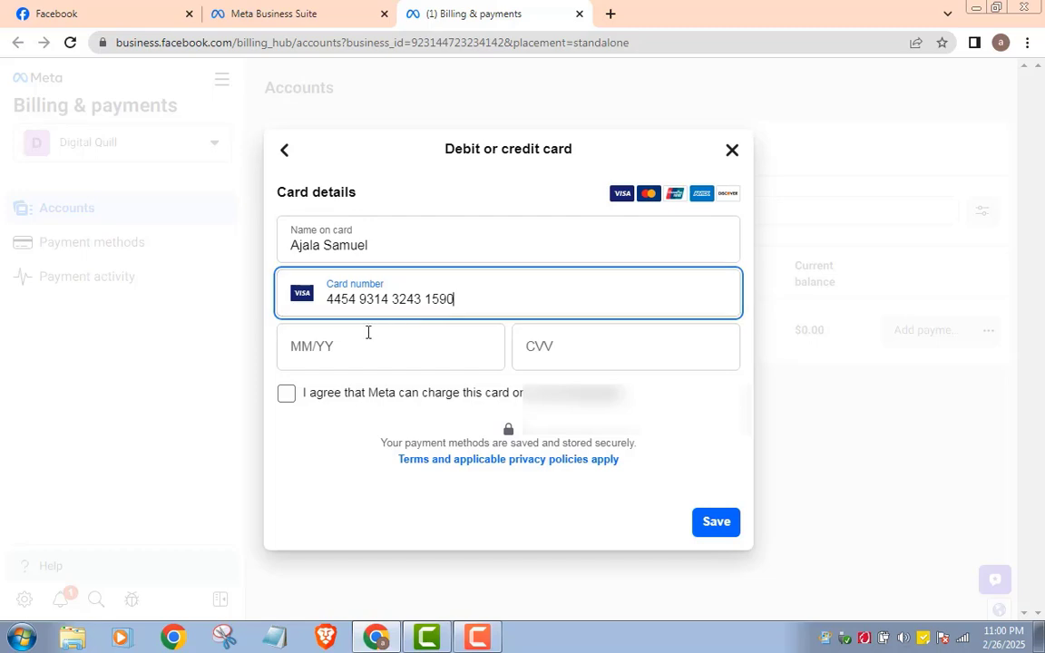
Step: Enter the card's expiry date and CVV, agree to recurring charges, and save the card
click(324, 342)
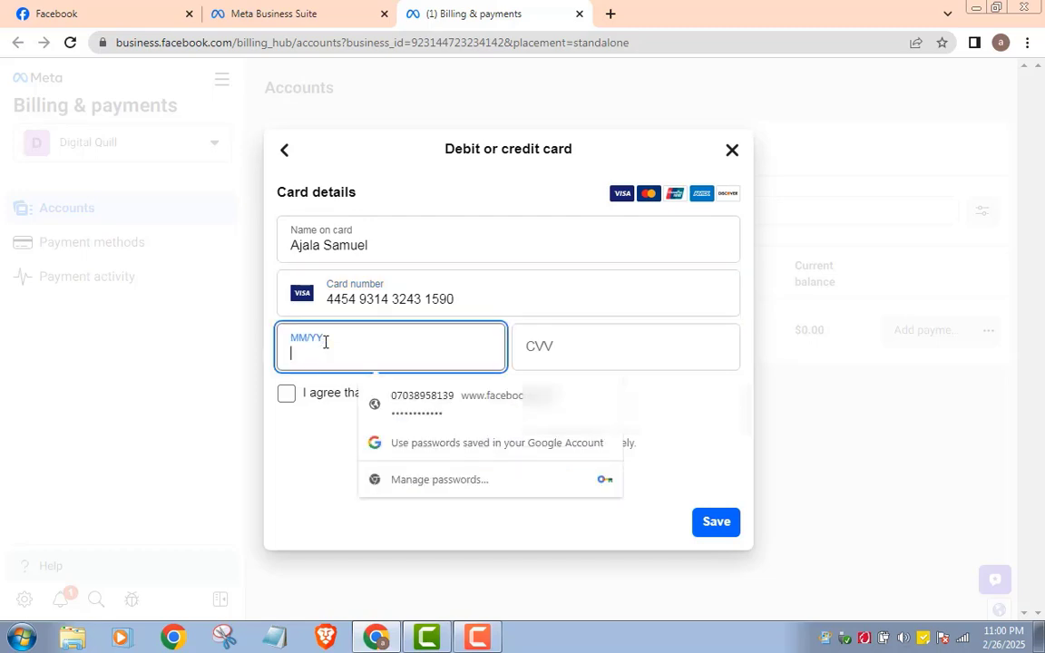
text(10/26)
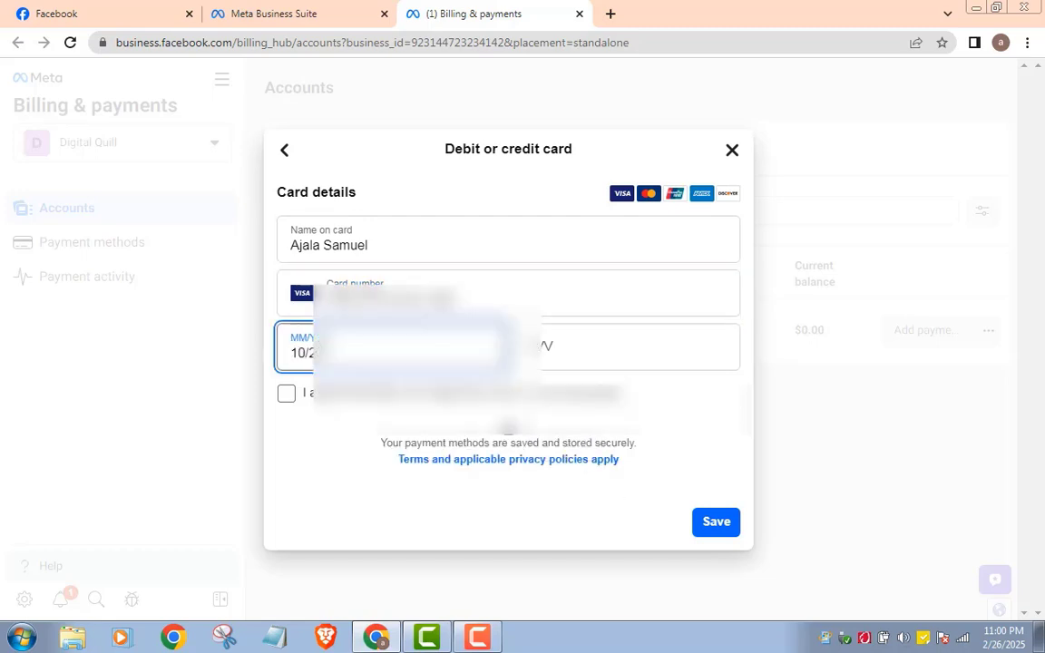
click(524, 345)
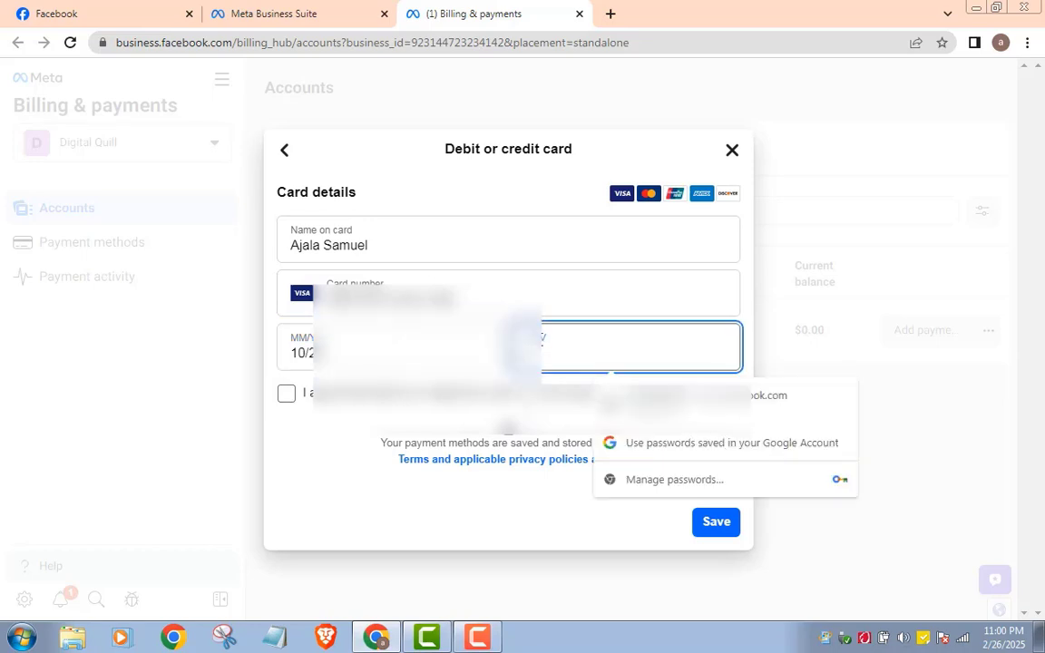
text(***)
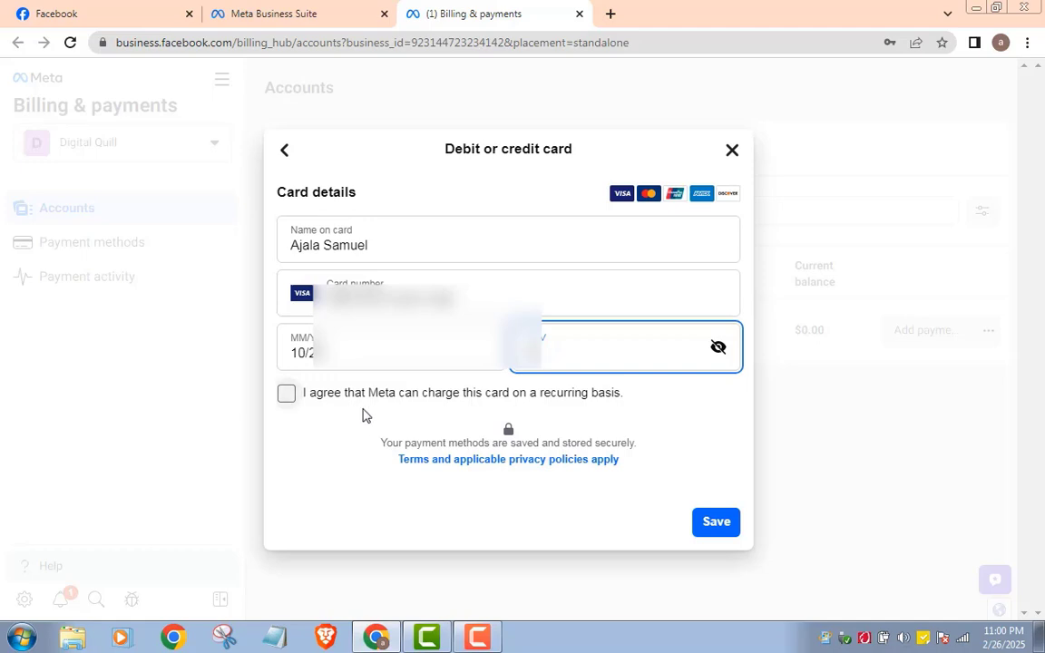
click(286, 395)
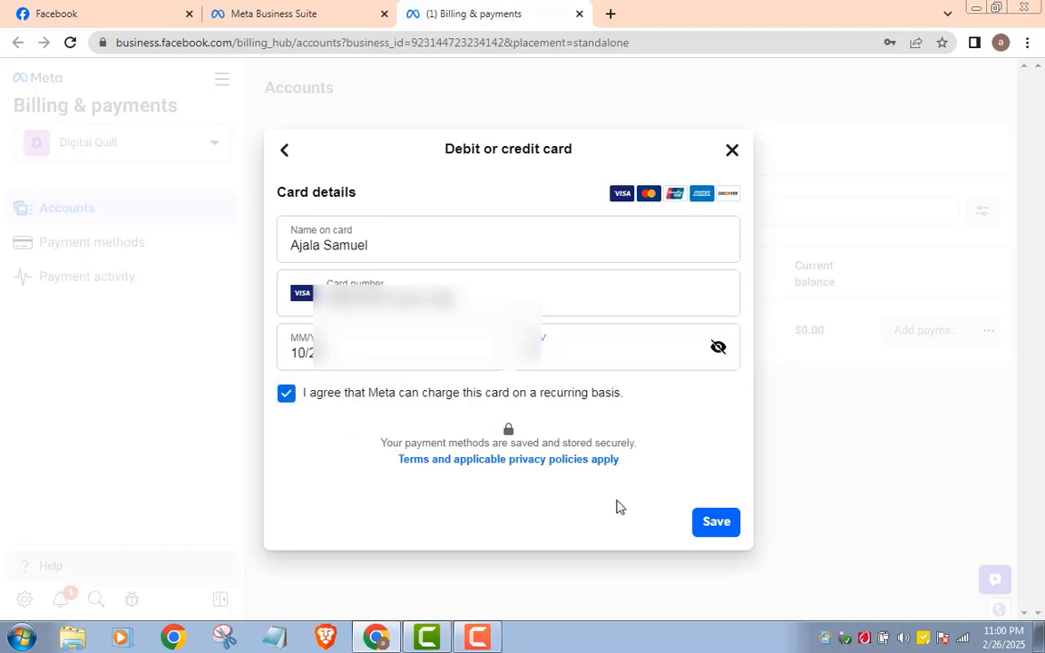
click(716, 522)
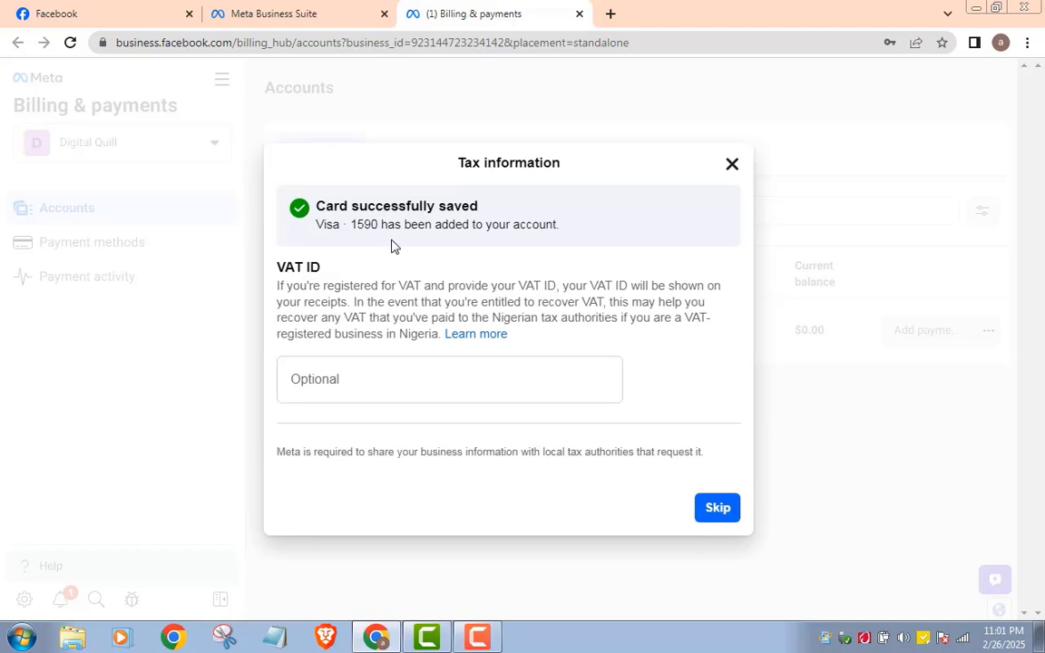
Step: Skip the VAT ID in the Tax information dialog
click(716, 511)
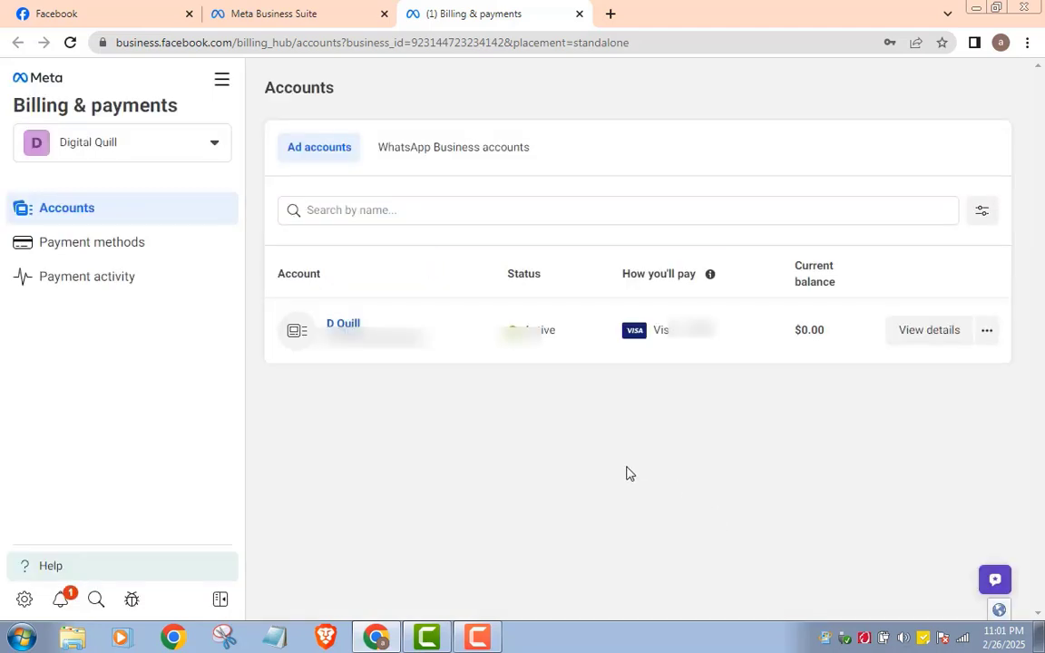